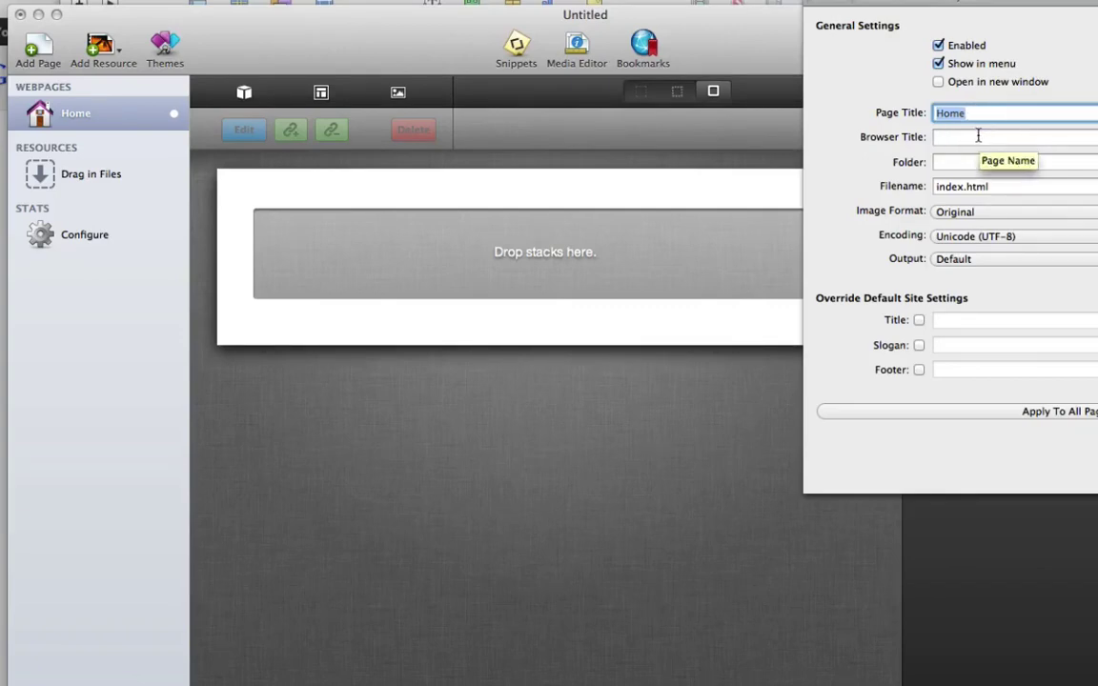
Show the NimbleHost support documentation page's title in the web browser and return to RapidWeaver.
left_click(978, 136)
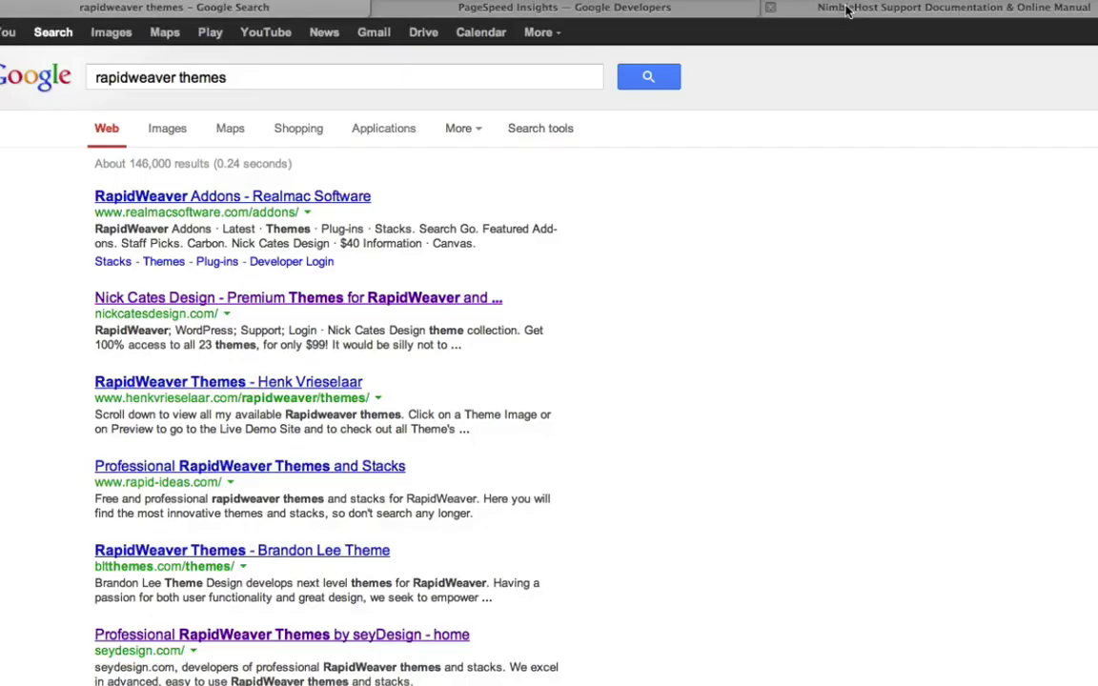
left_click(791, 8)
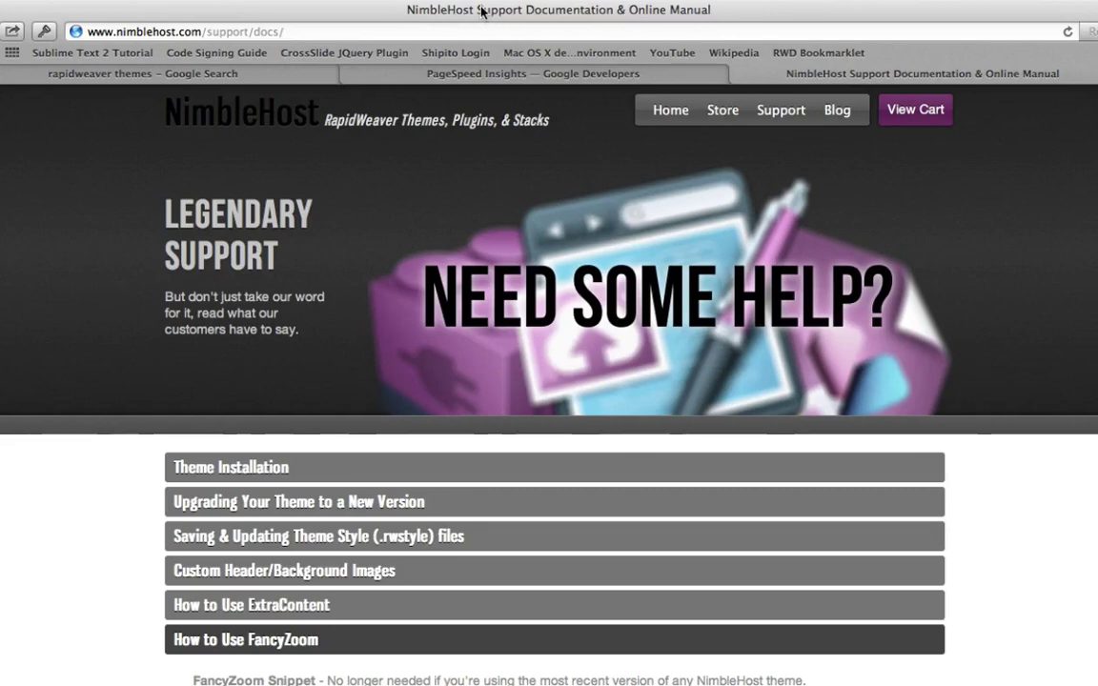
key("super+Tab")
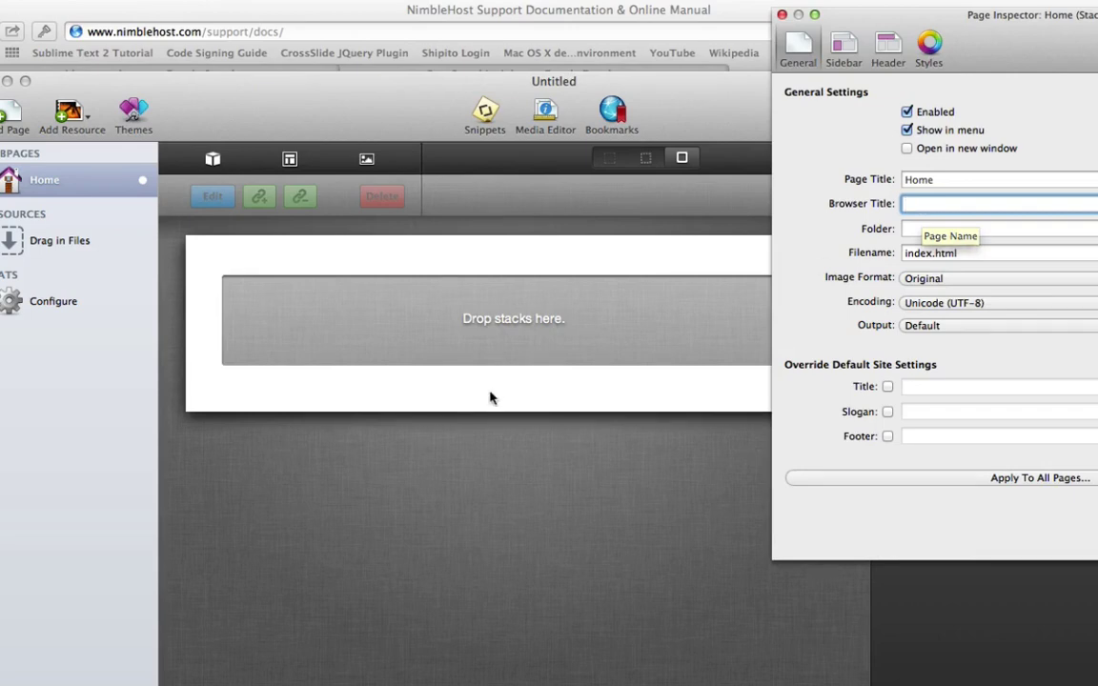
Preview the Home page in the web browser to check its window title, and close the preview.
left_click(393, 560)
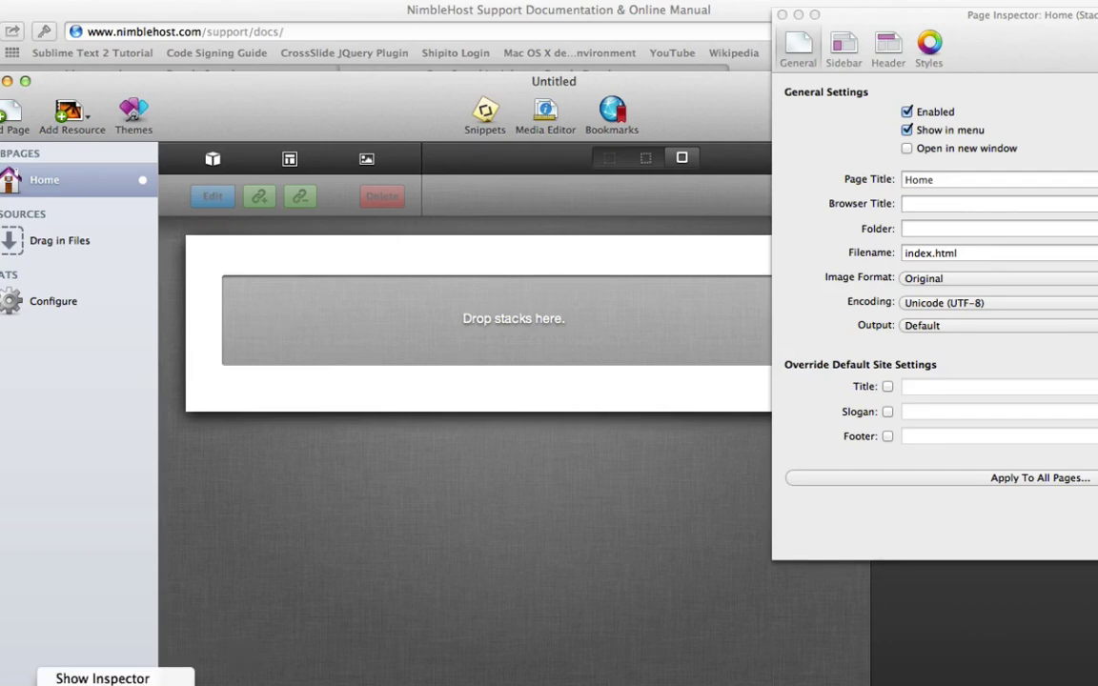
key("super+alt+p")
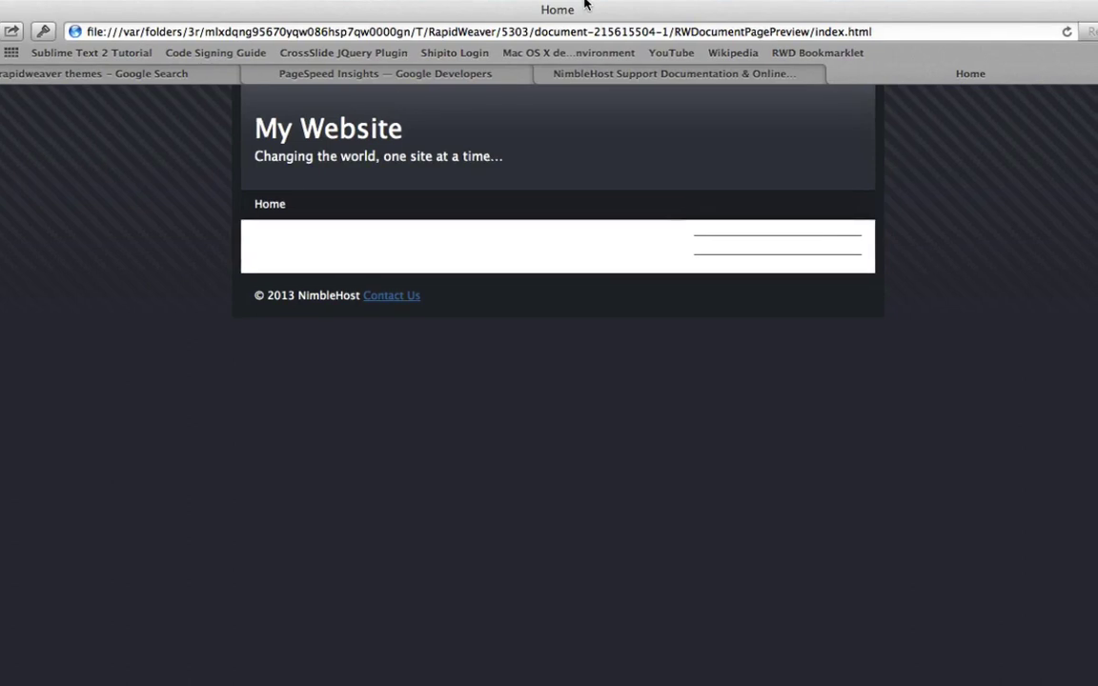
key("super+w")
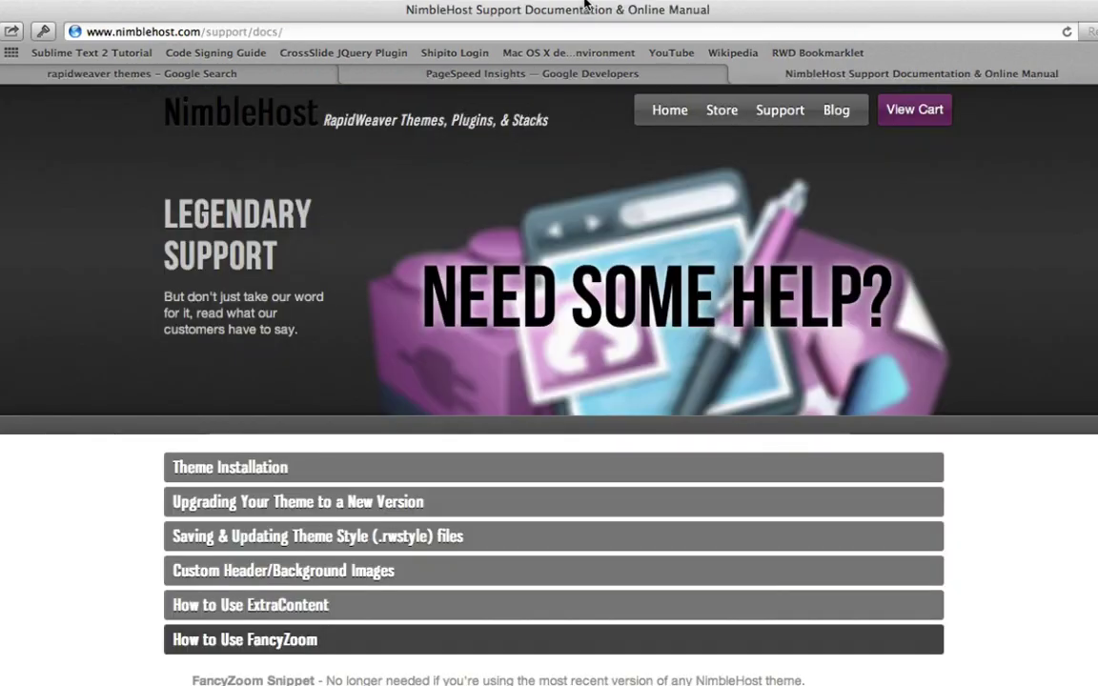
Switch back to RapidWeaver and set the Home page's browser title to "Growing Big Tomatoes".
key("super+Tab")
left_click(910, 203)
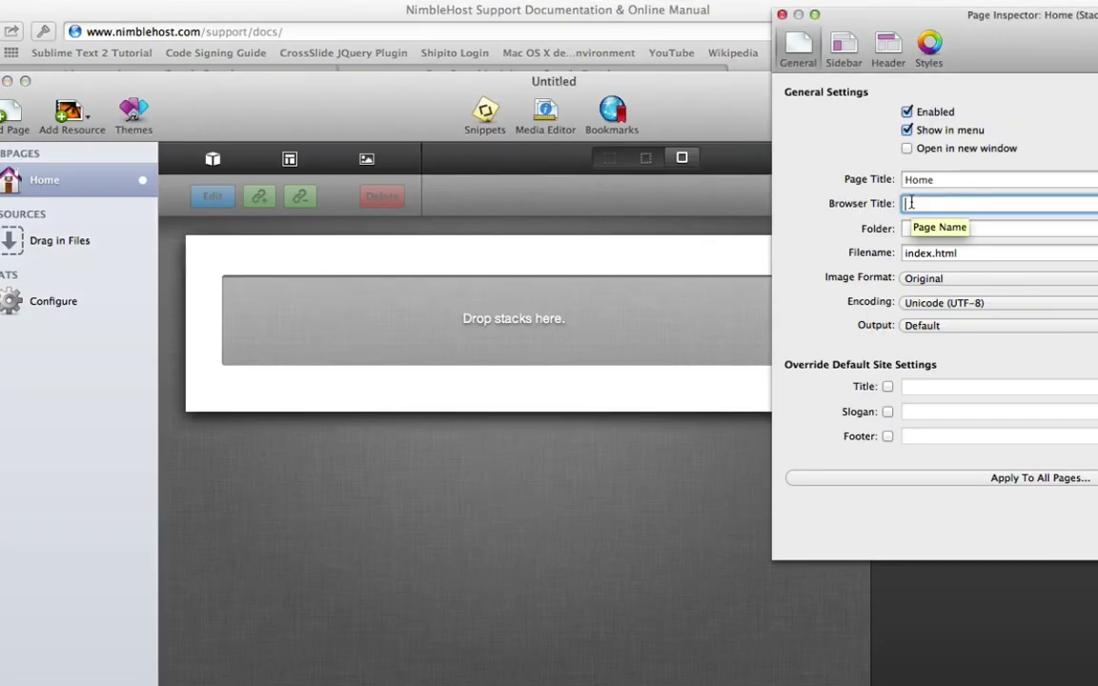
type("Growing ")
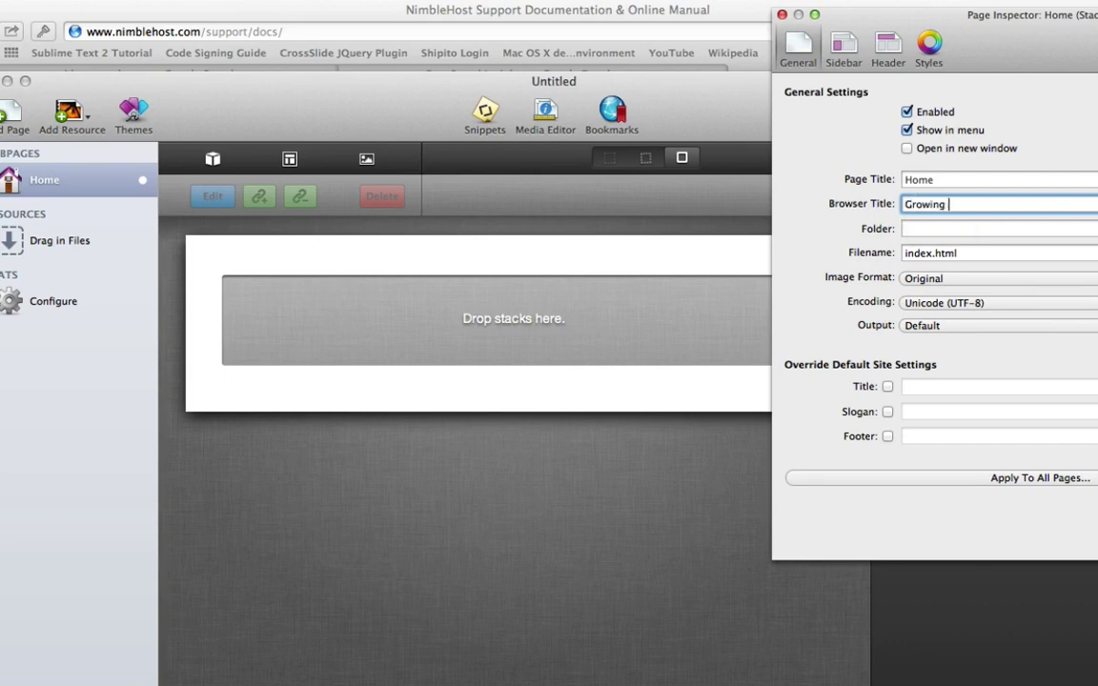
type("Big Tomatoes")
key("Return")
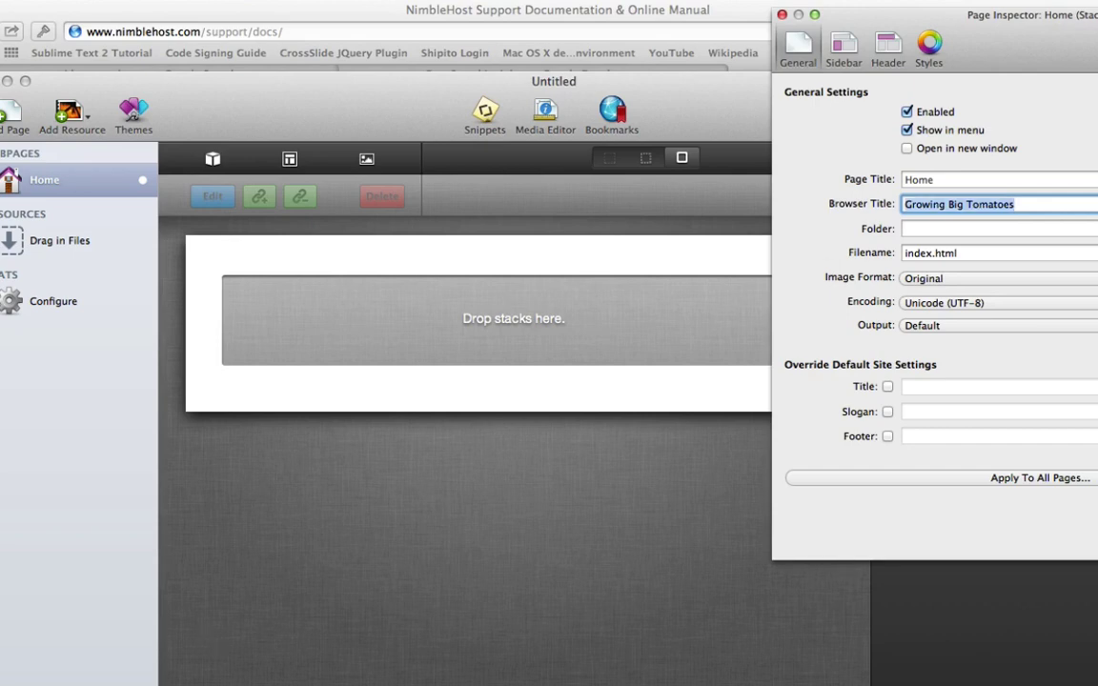
Check the Home page's new browser title in a web browser preview, close it and return to the page's browser title setting.
left_click(43, 672)
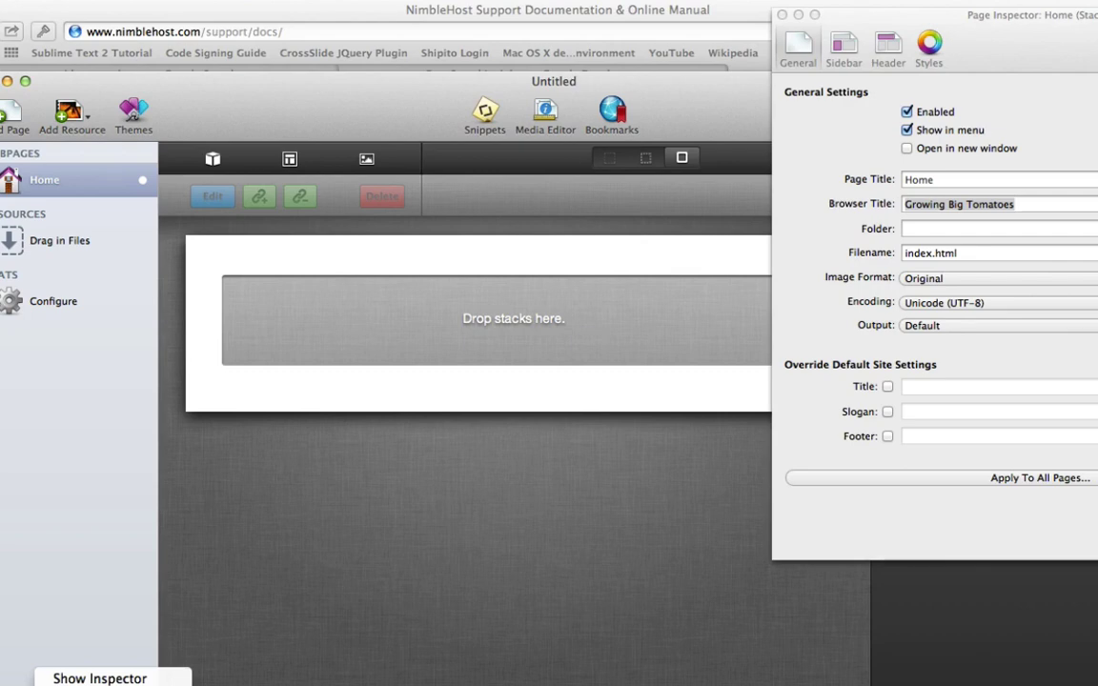
key("super+alt+p")
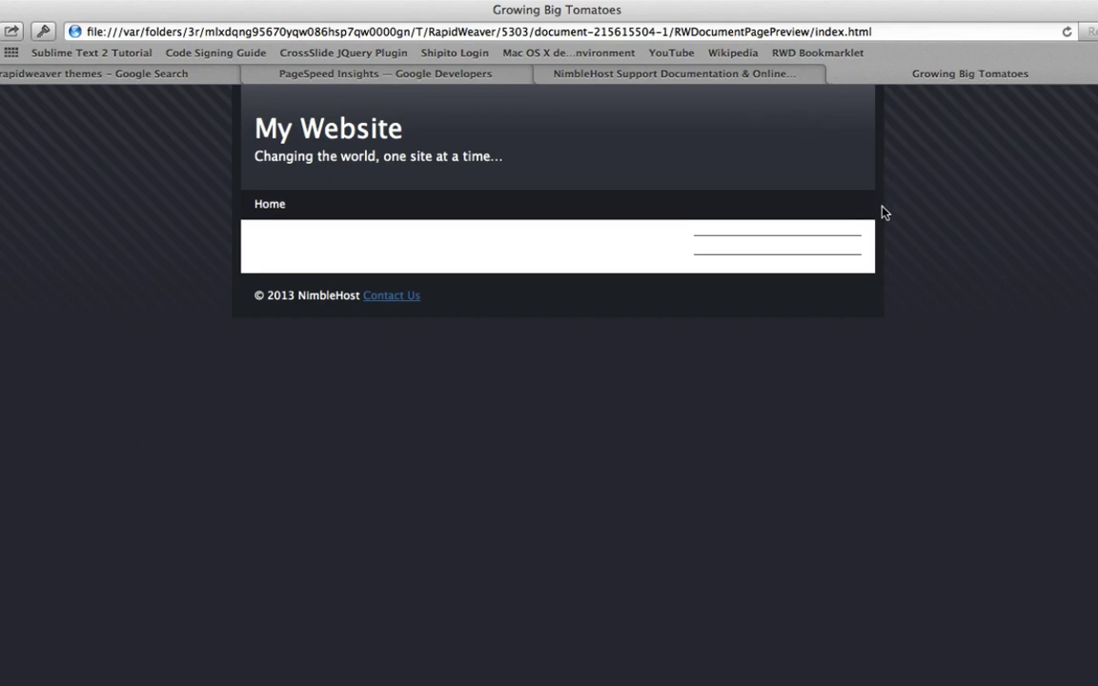
key("super+w")
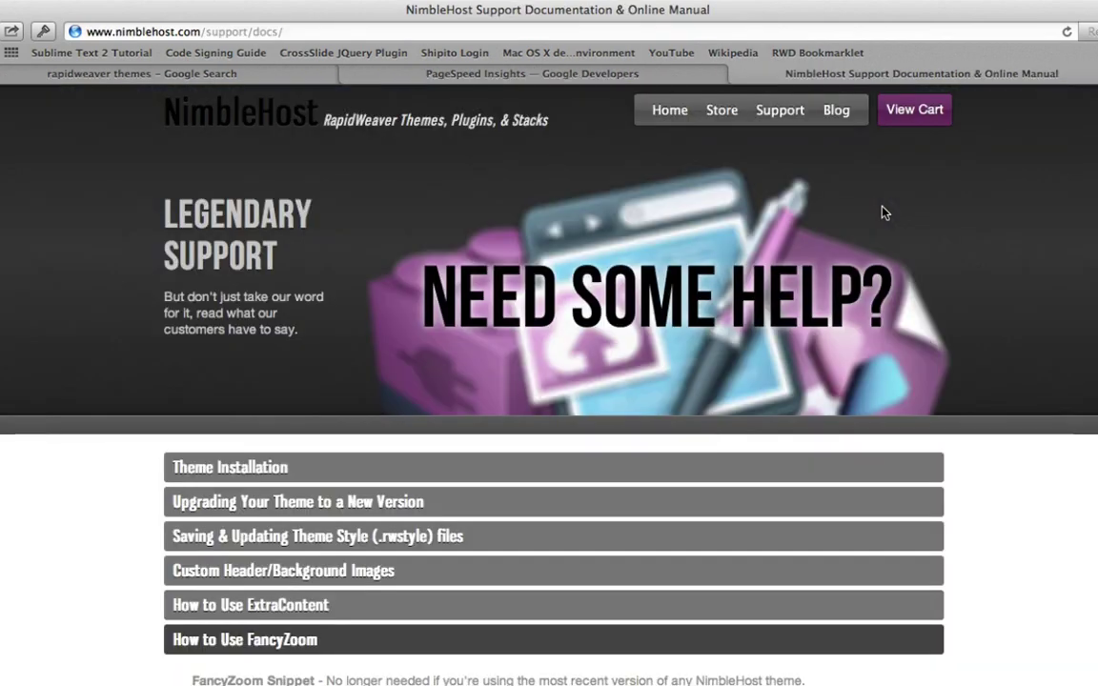
key("super+Tab")
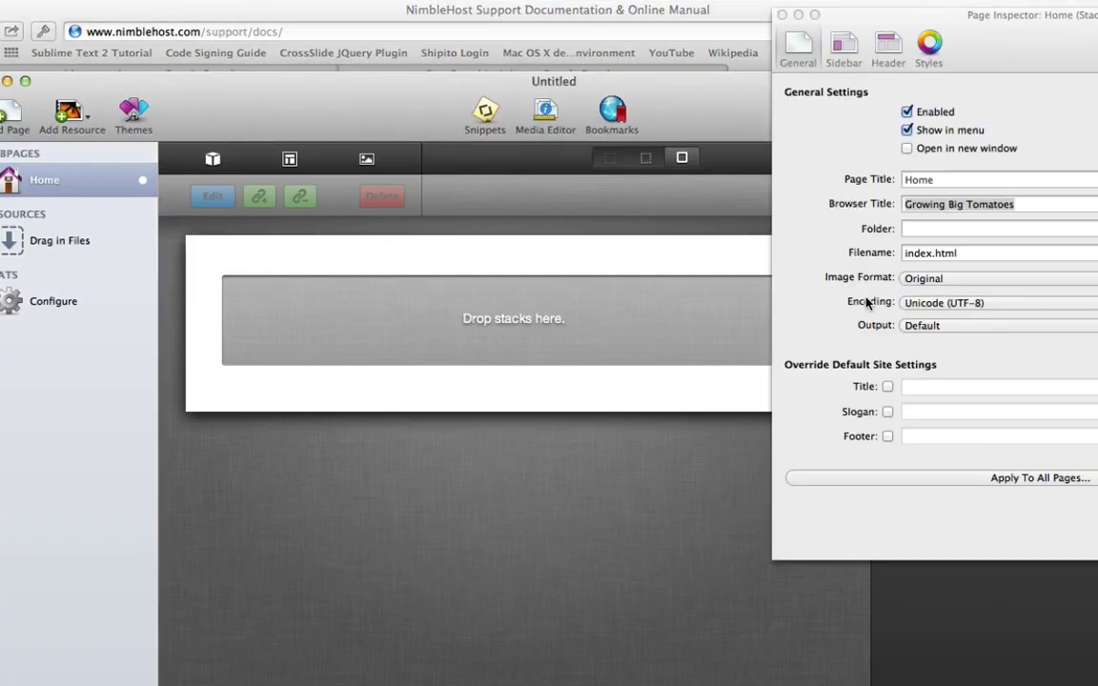
left_click(796, 321)
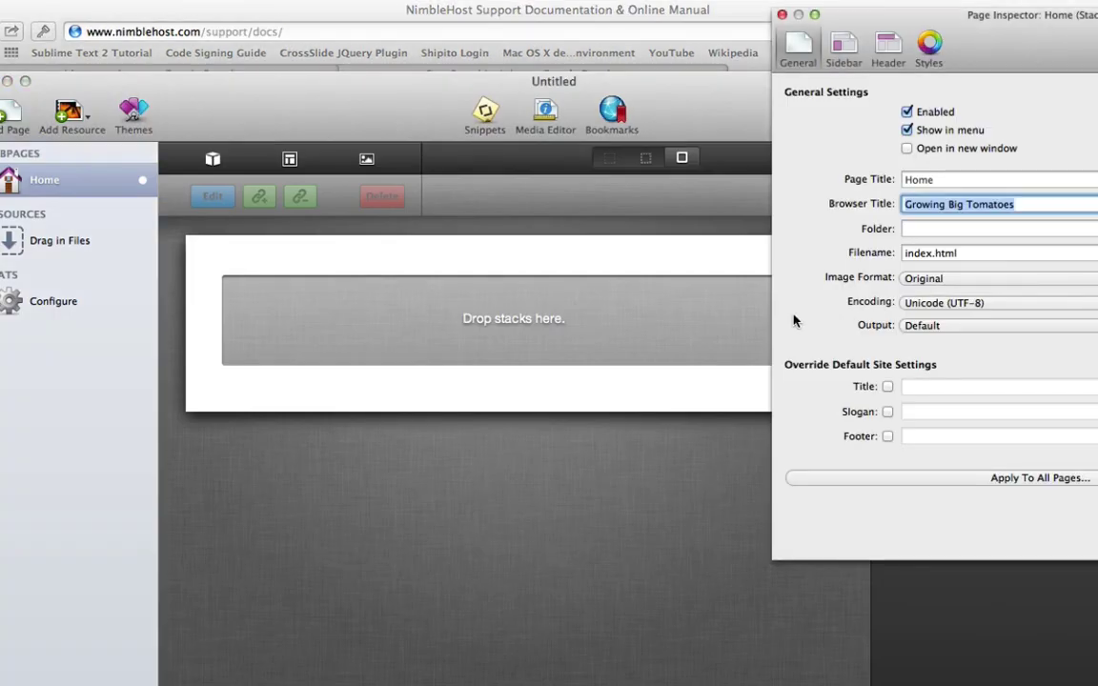
left_click(1044, 204)
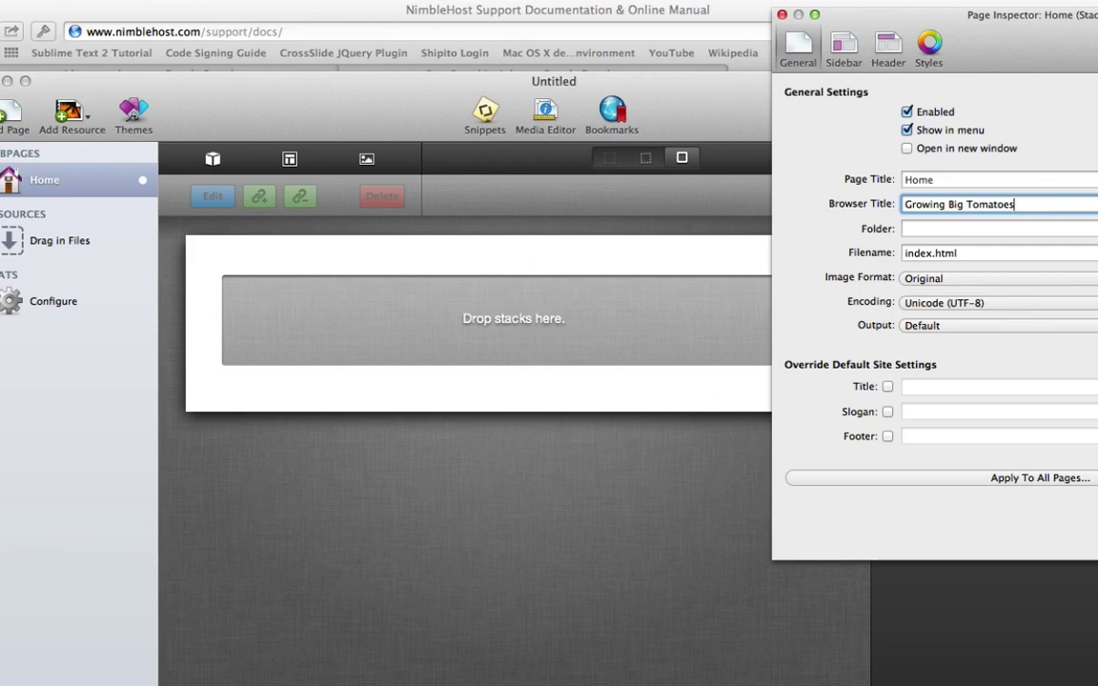
Switch to the web browser and look through the Google results for "rapidweaver themes".
key("super+Tab")
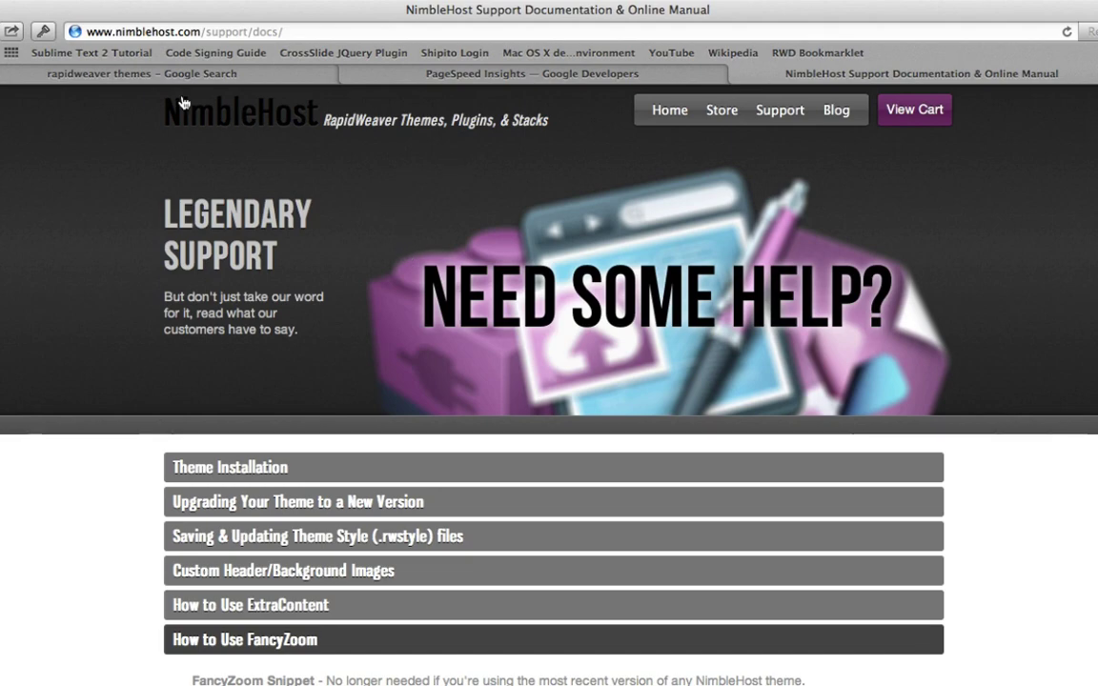
left_click(127, 80)
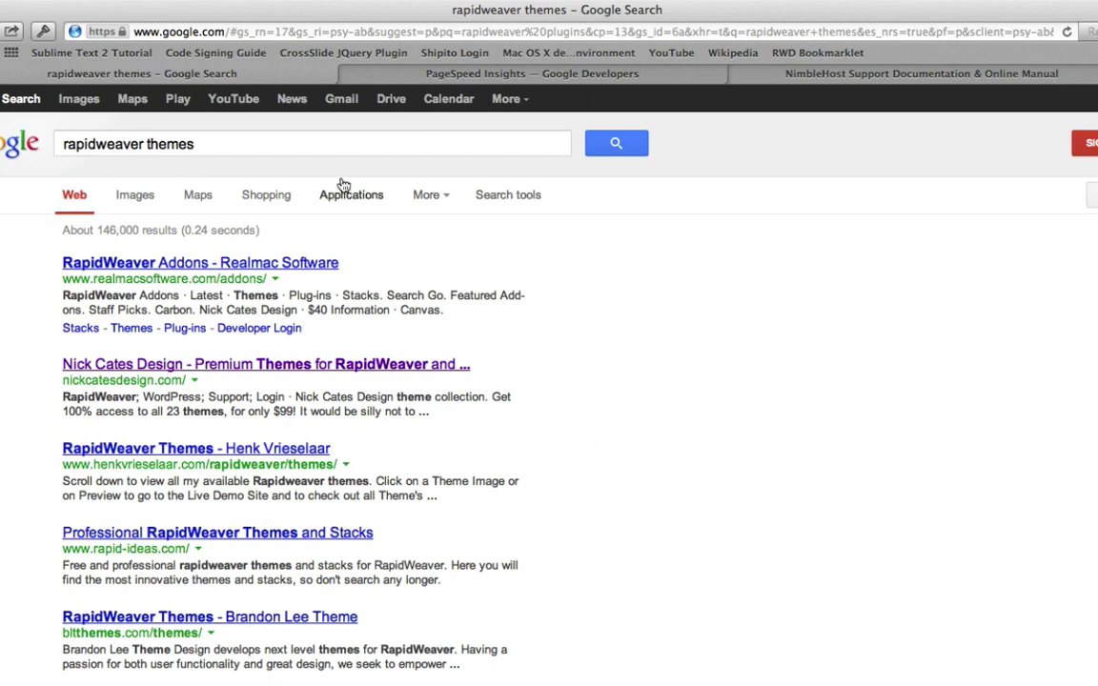
left_click(331, 148)
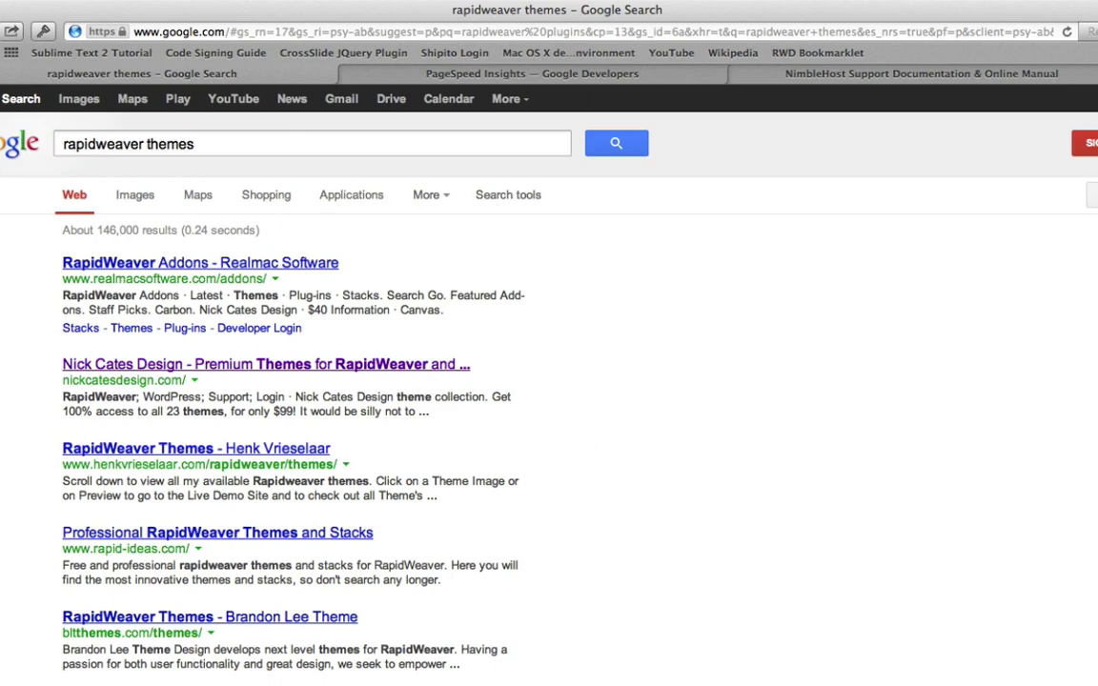
scroll(567, 464, "down", 5)
scroll(567, 465, "down", 3)
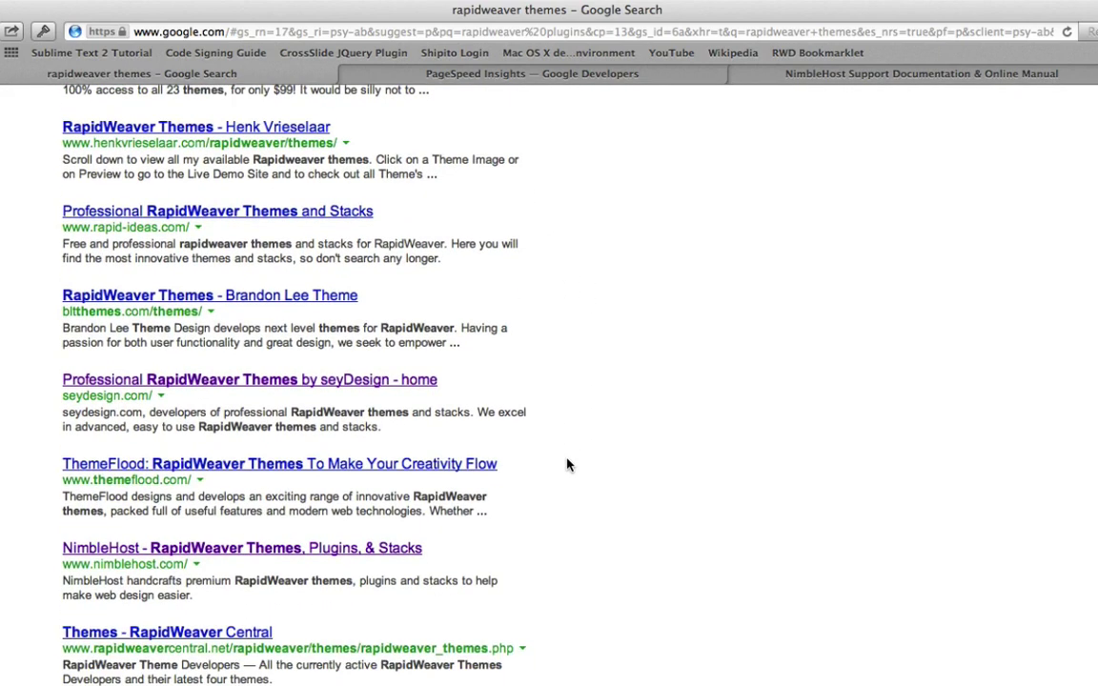
scroll(438, 555, "up", 8)
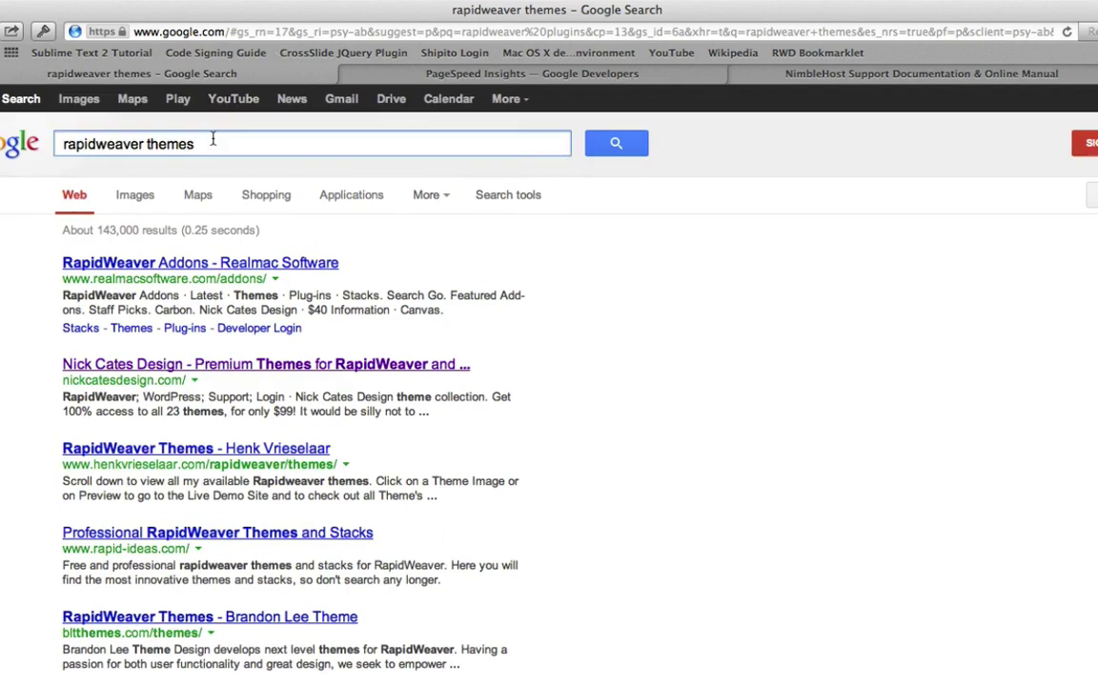
Search Google for "rapidweaver plugins" and look through the page titles in the results.
left_click_drag(194, 144, 145, 140)
type("plugins")
key("Return")
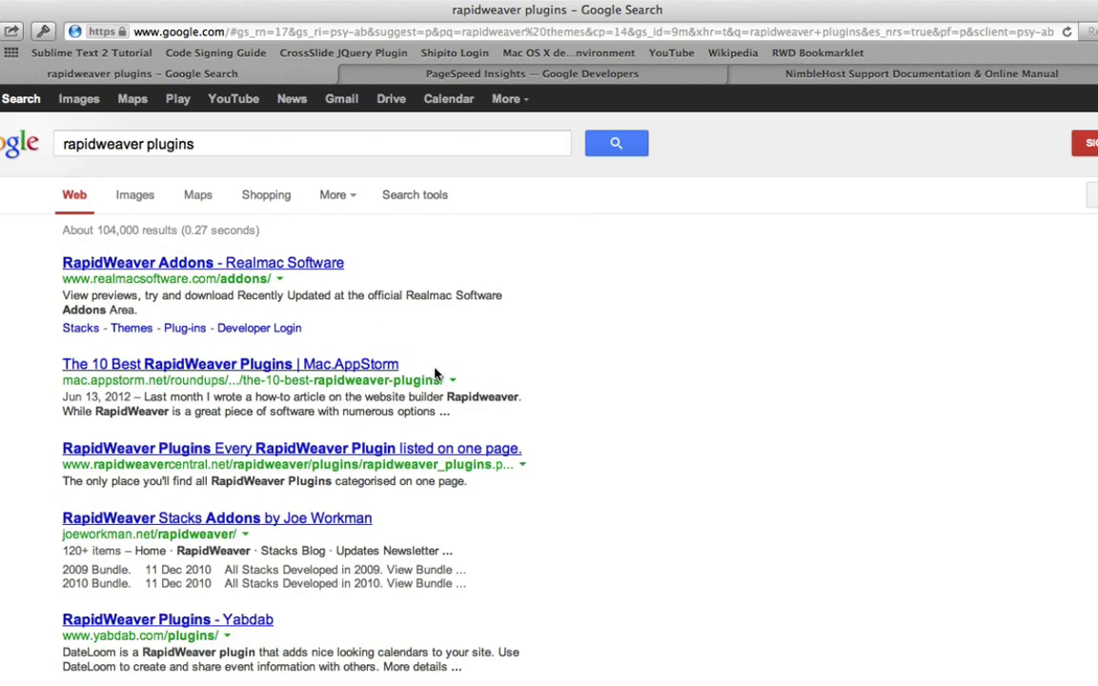
scroll(436, 373, "down", 5)
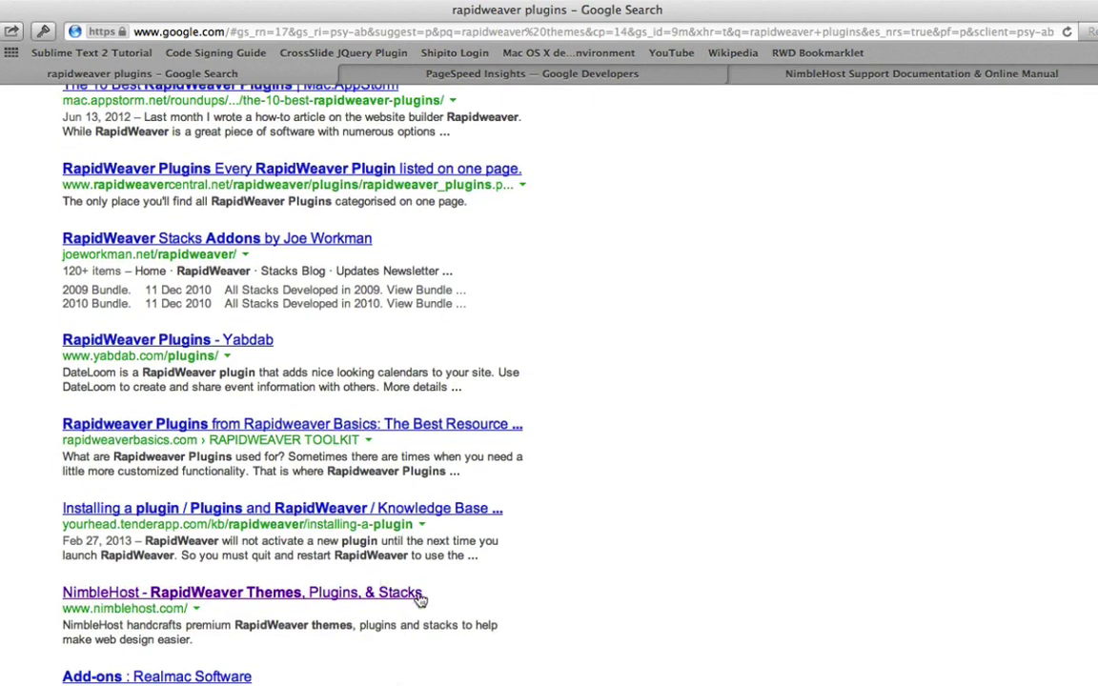
scroll(429, 629, "up", 5)
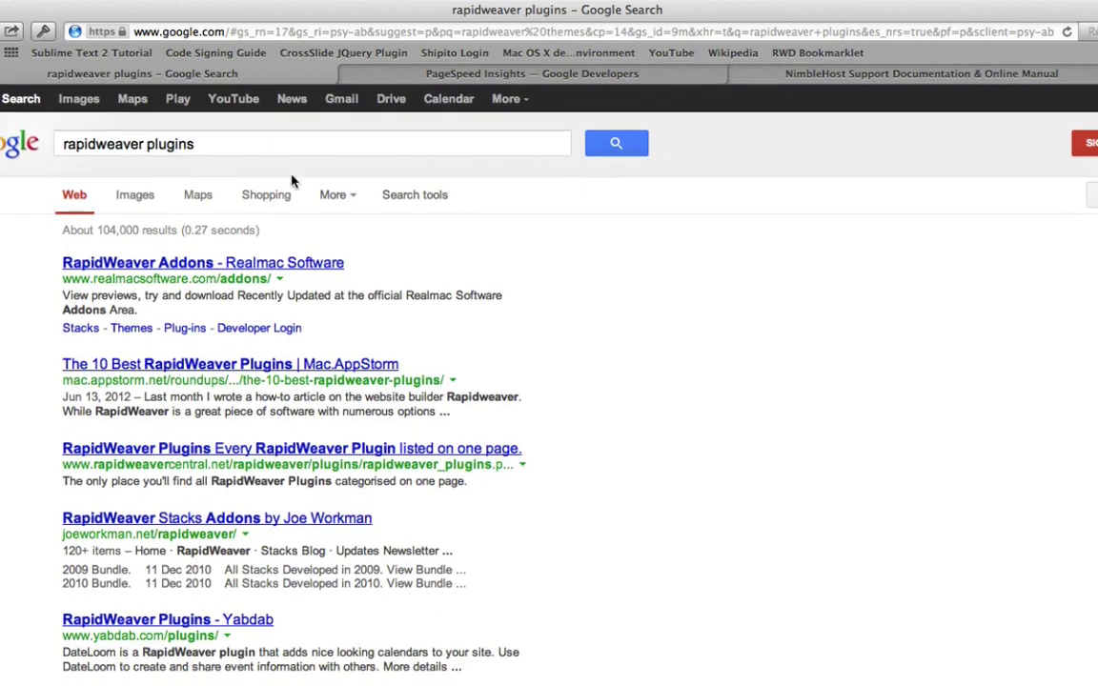
Change the Google search to "rapidweaver cms" and run it.
left_click(226, 145)
key("BackSpace")
key("BackSpace")
key("BackSpace")
key("BackSpace")
key("BackSpace")
key("BackSpace")
key("BackSpace")
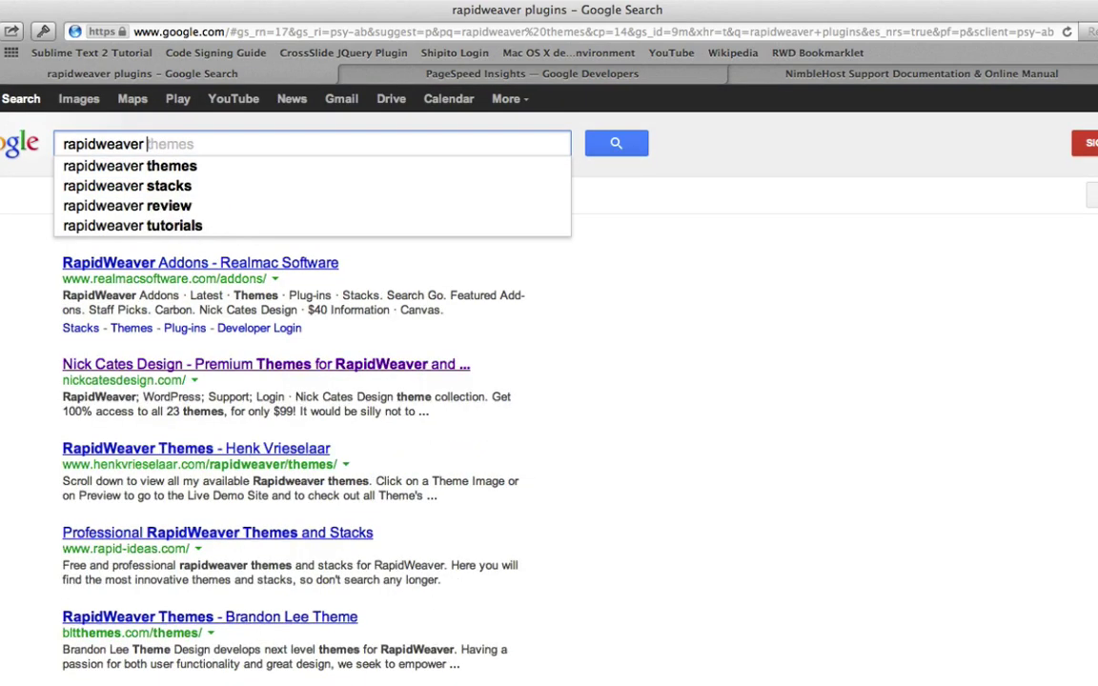
type("cms")
key("Return")
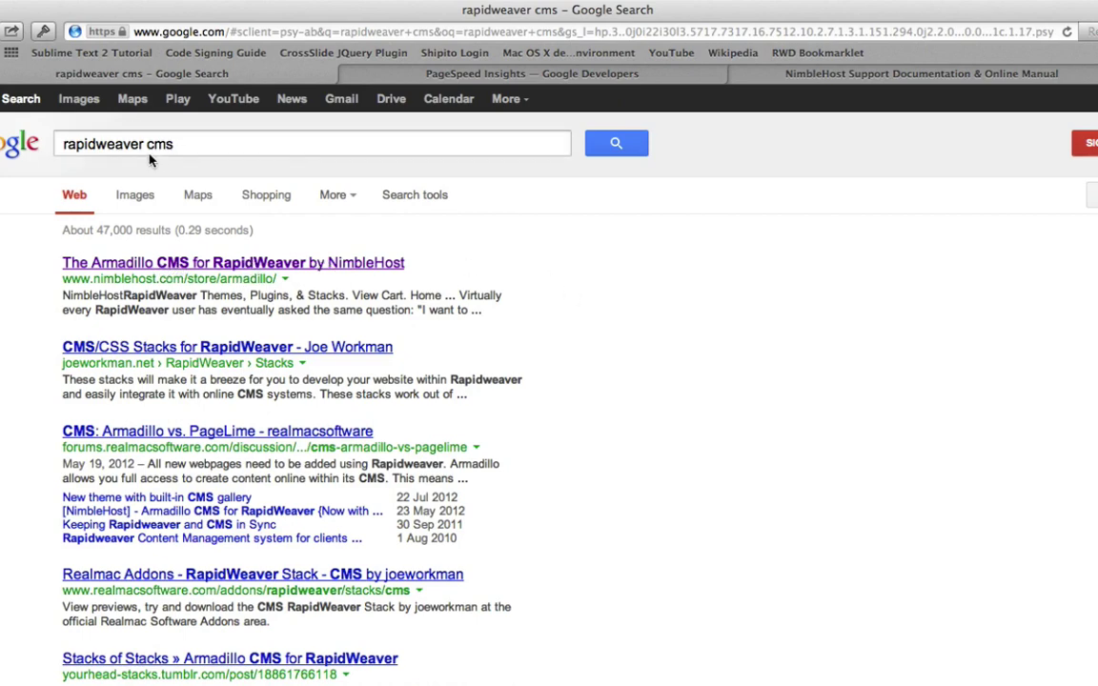
Open the Armadillo CMS for RapidWeaver result and examine its "Online Content Creation" heading and text.
left_click(221, 262)
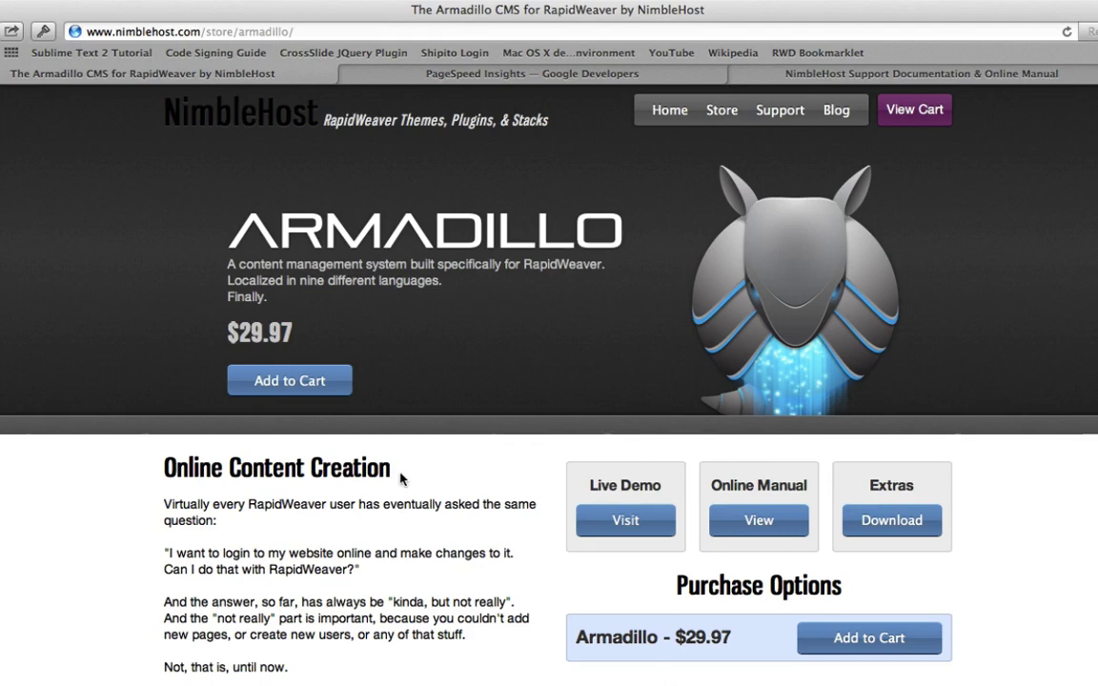
left_click_drag(391, 469, 241, 468)
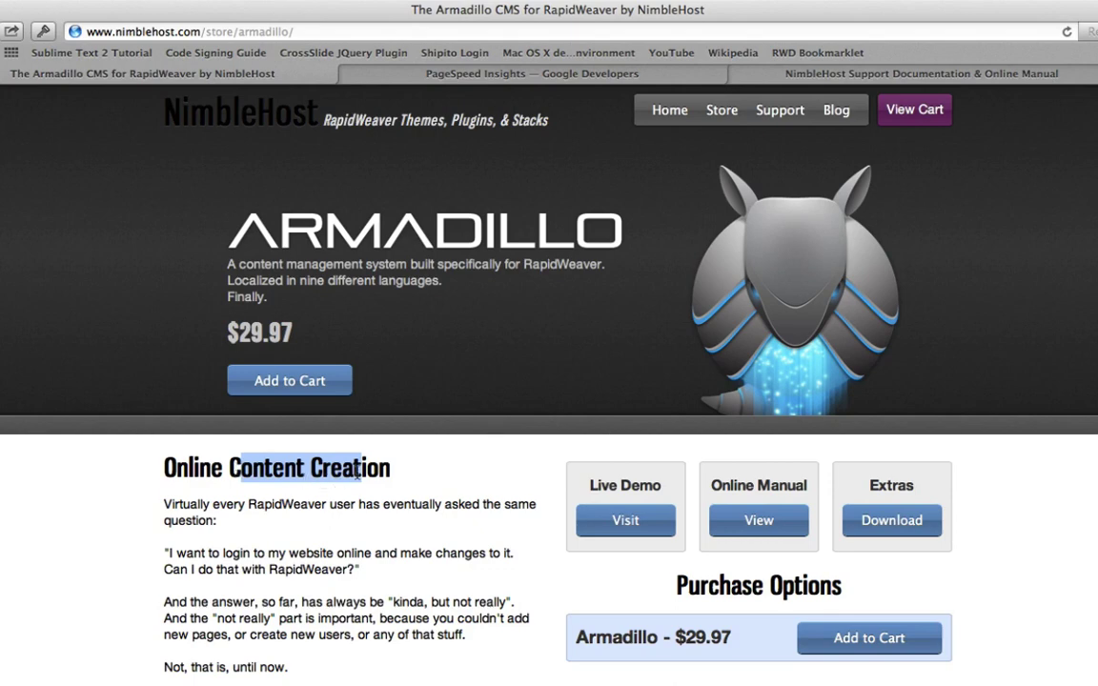
scroll(549, 381, "down", 3)
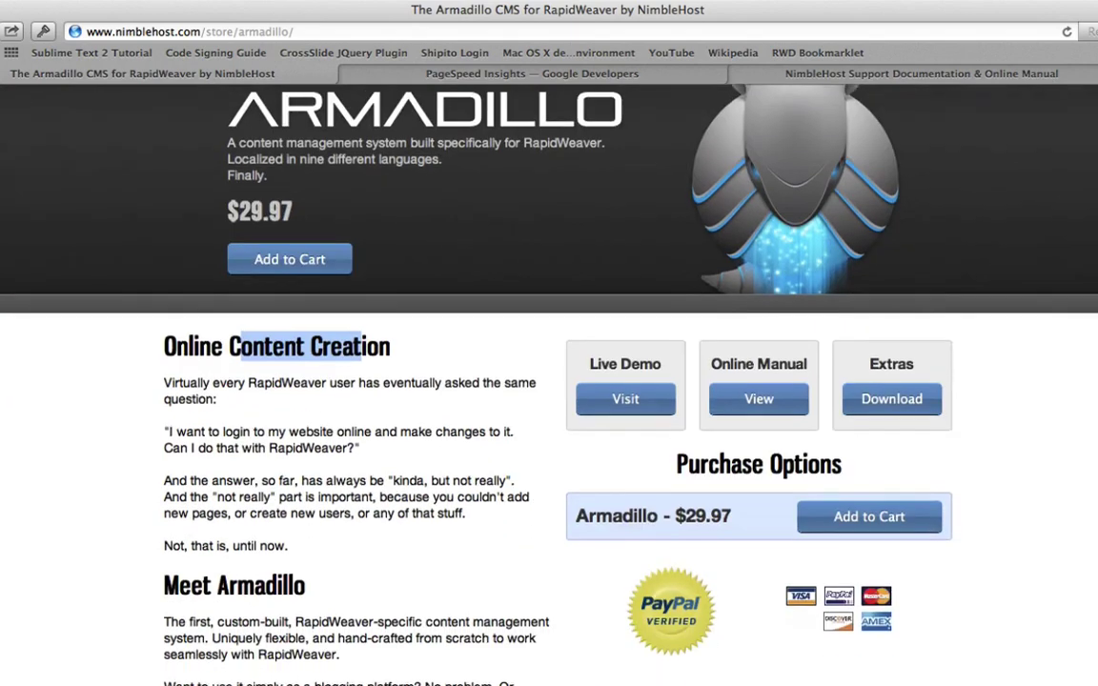
scroll(234, 515, "down", 1)
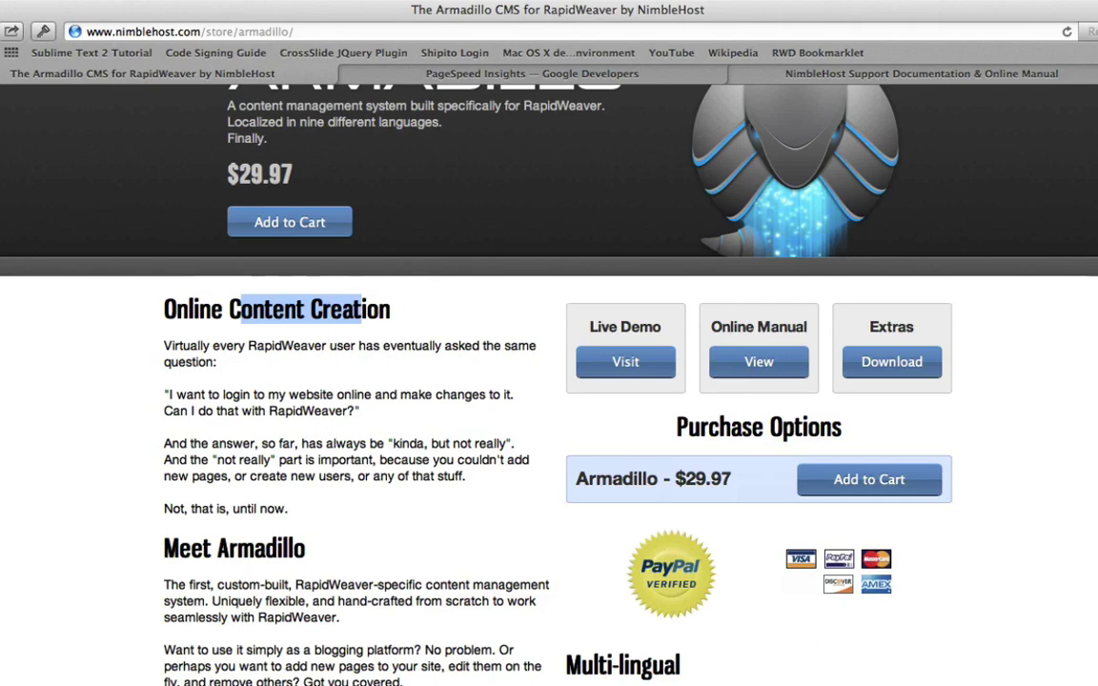
scroll(549, 382, "up", 4)
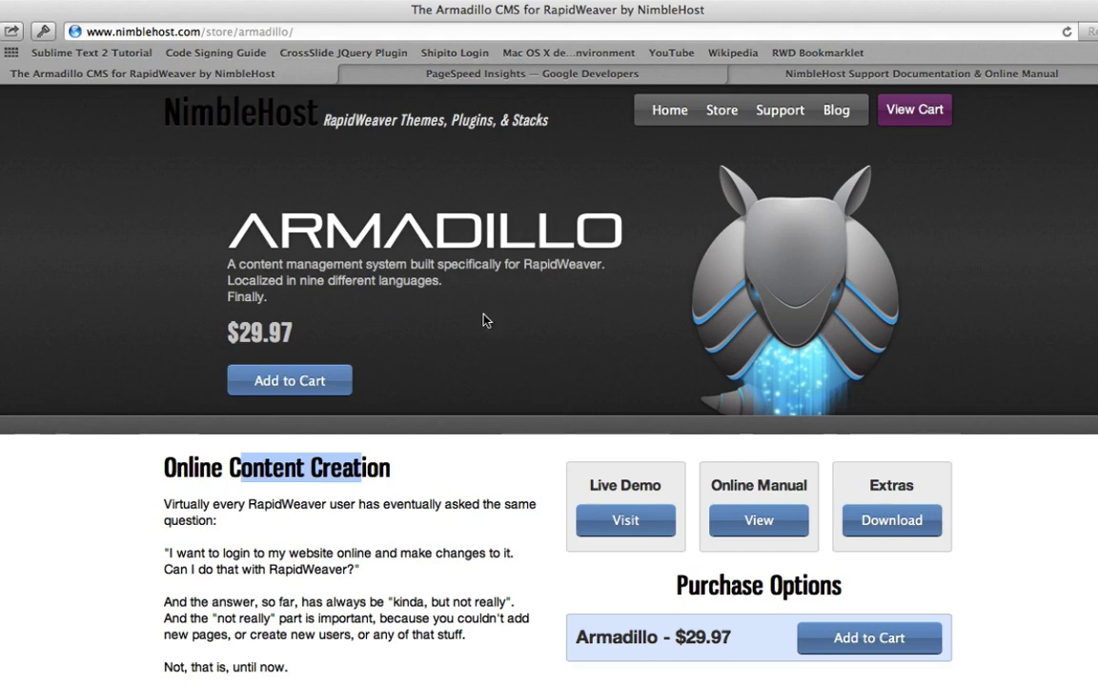
Replace the NimbleHost support documentation page with google.com/webmasters.
left_click(483, 77)
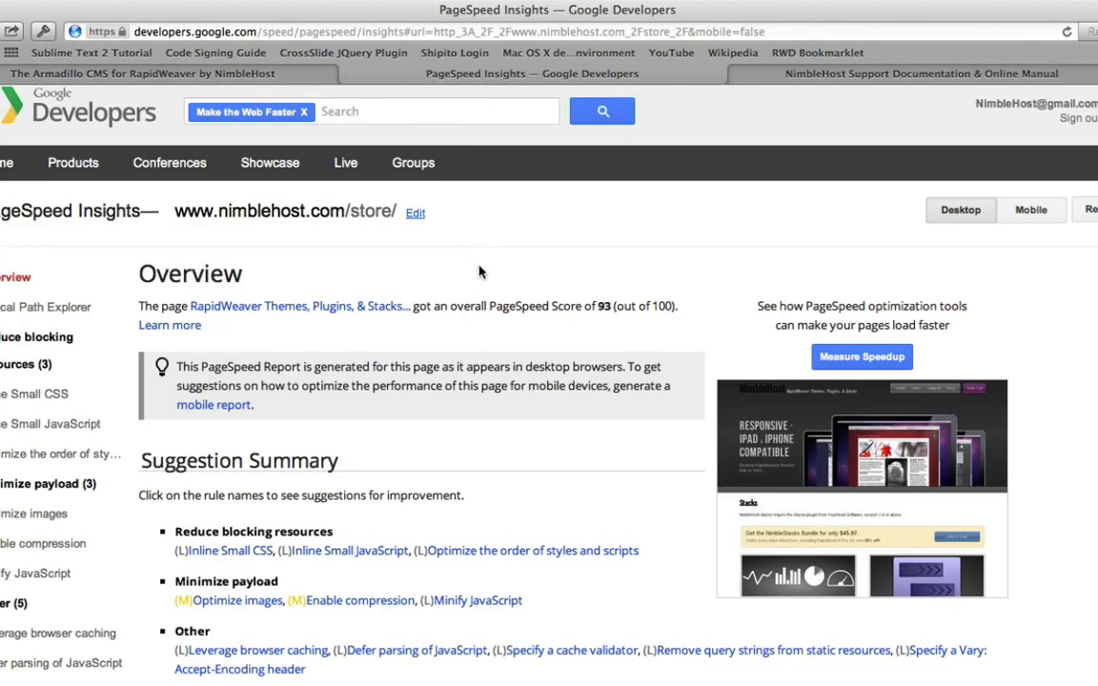
left_click(790, 73)
left_click(791, 32)
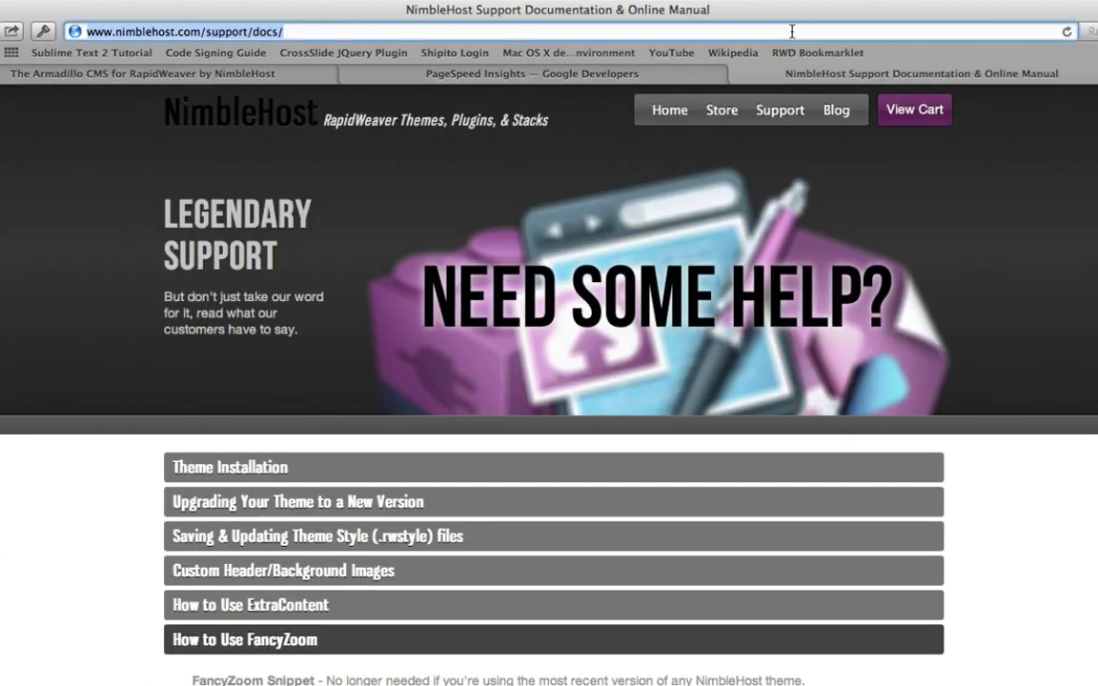
type("google.com/webmasters")
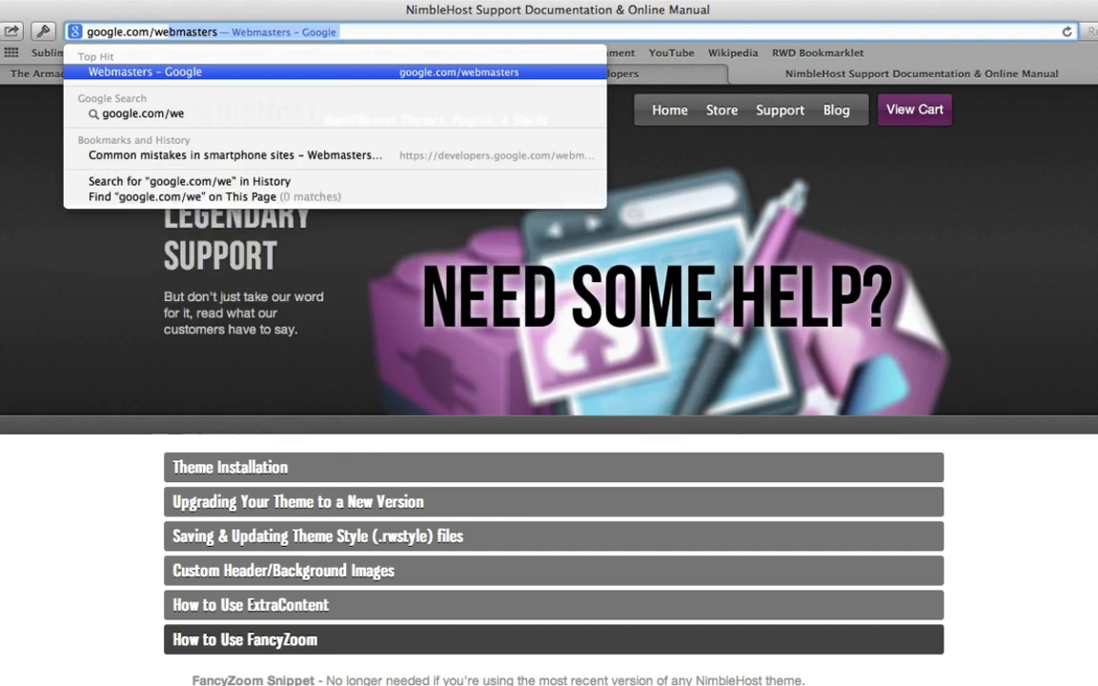
key("Return")
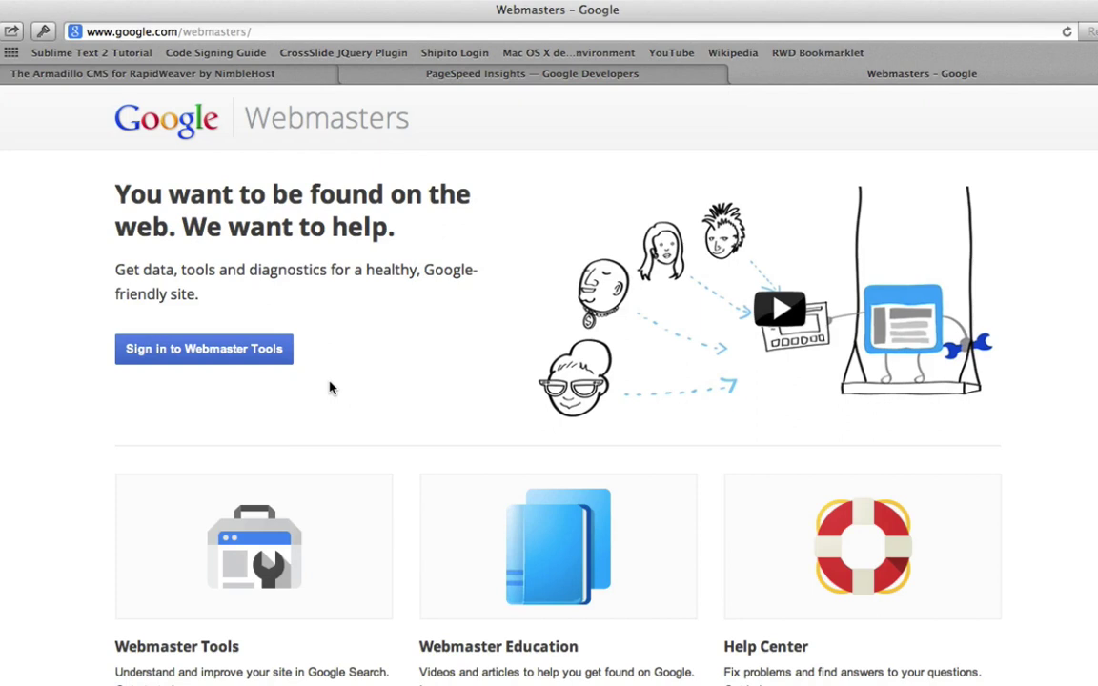
left_click(486, 76)
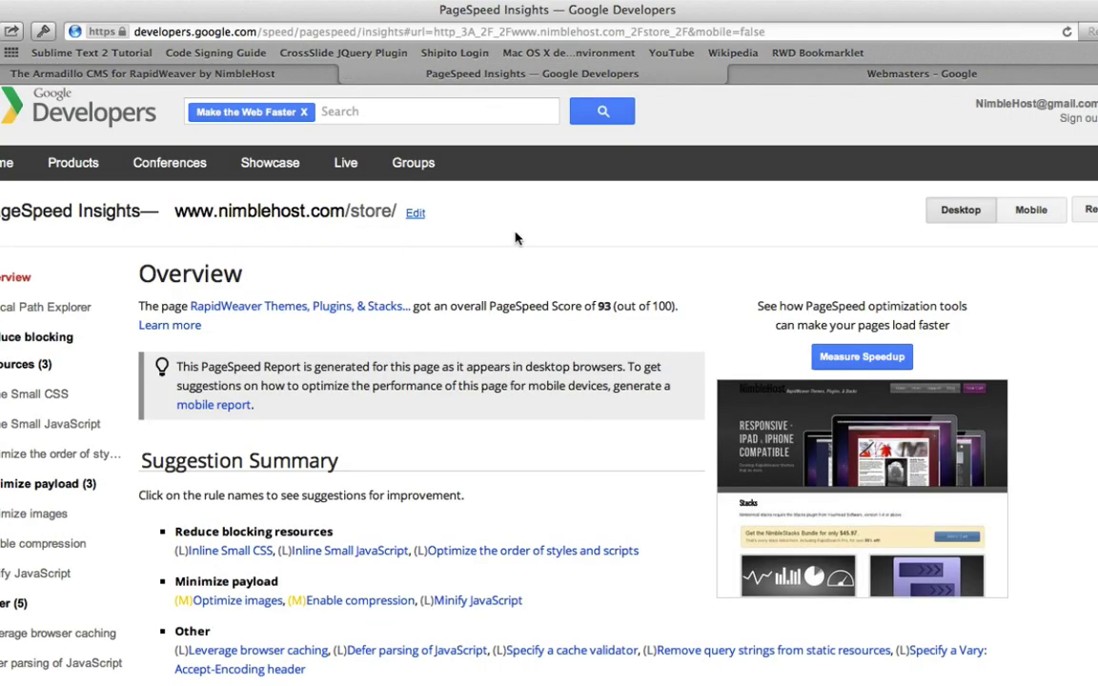
scroll(515, 238, "up", 1)
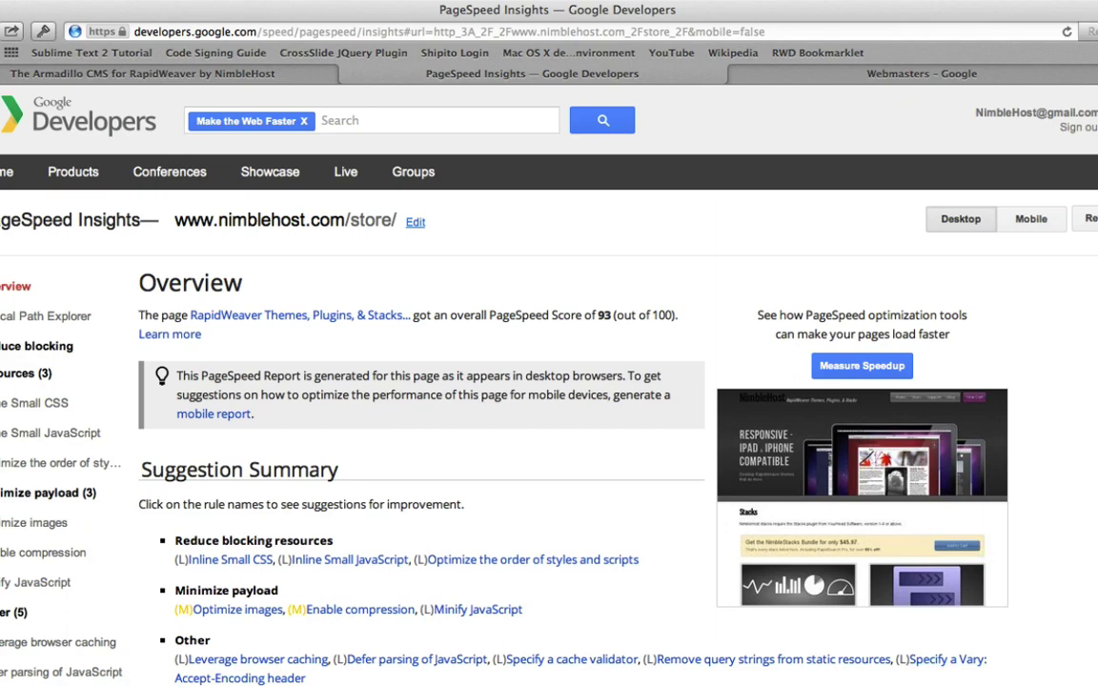
Switch to the Keynote presentation and show its first slide, "SEO Basics for RW users".
key("super+Tab")
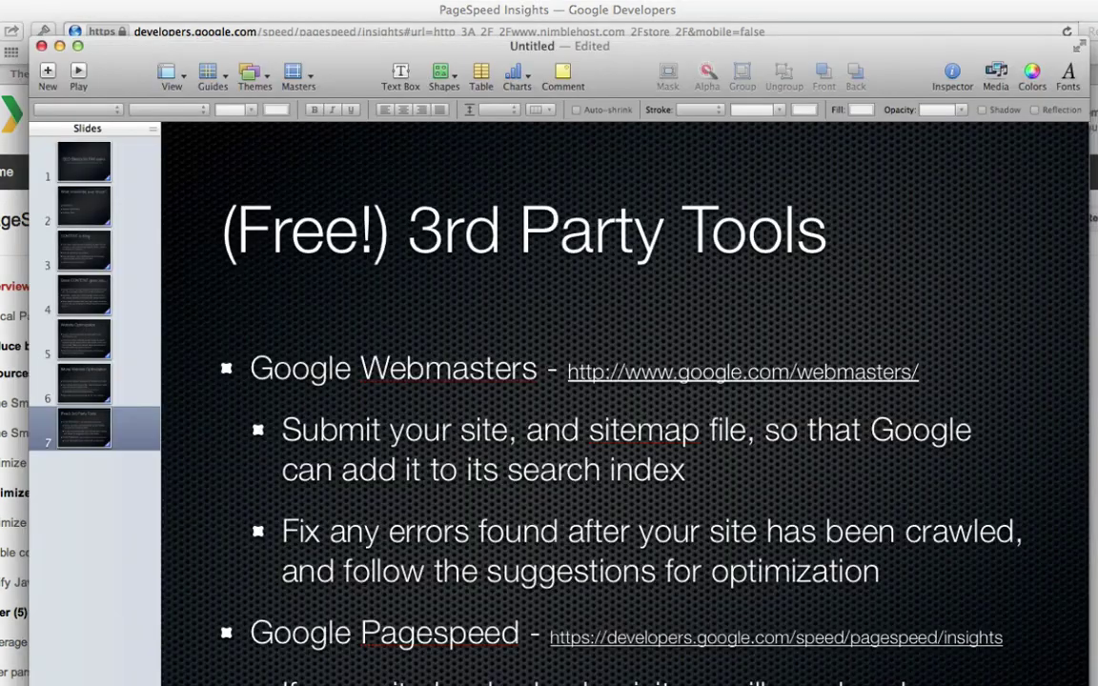
left_click(88, 174)
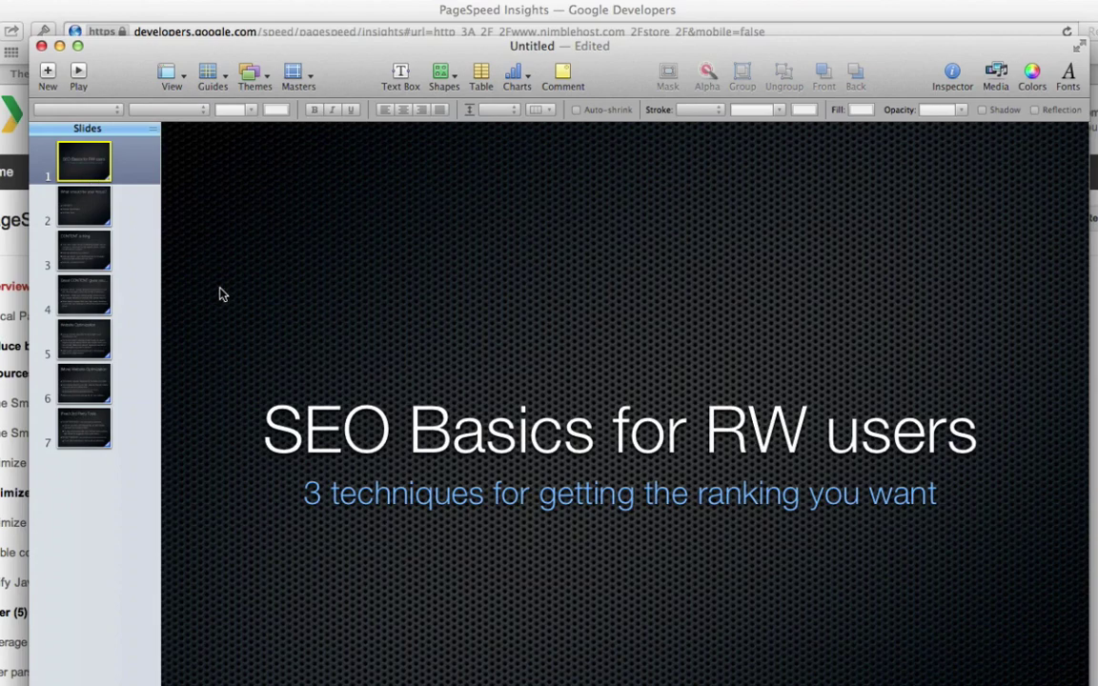